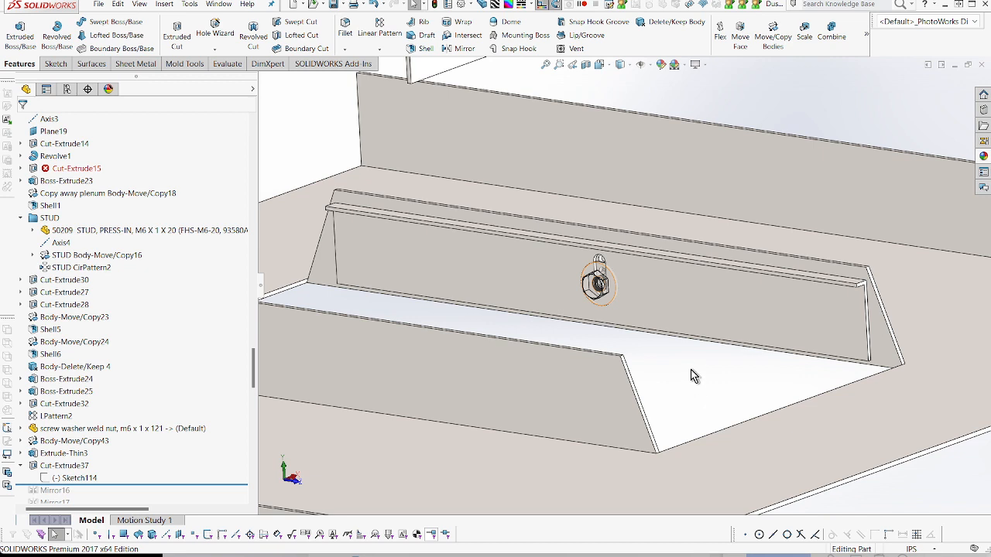
Move the slotted flanged plate down about 0.59 in along Y using Move/Copy Body
{"action": "left_click", "coordinate": [772, 33]}
{"action": "left_click", "coordinate": [706, 309]}
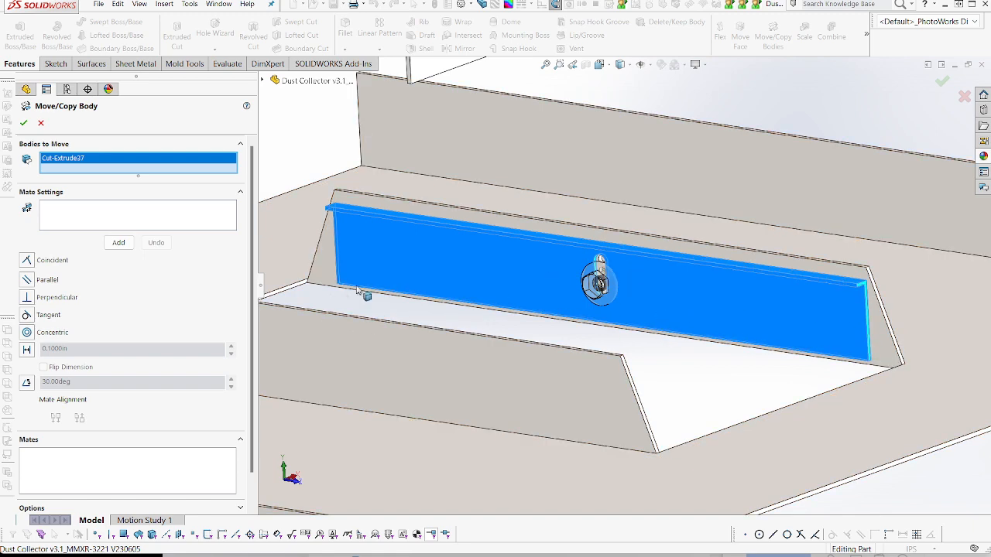
{"action": "scroll", "coordinate": [133, 413], "scroll_direction": "down", "scroll_amount": 1}
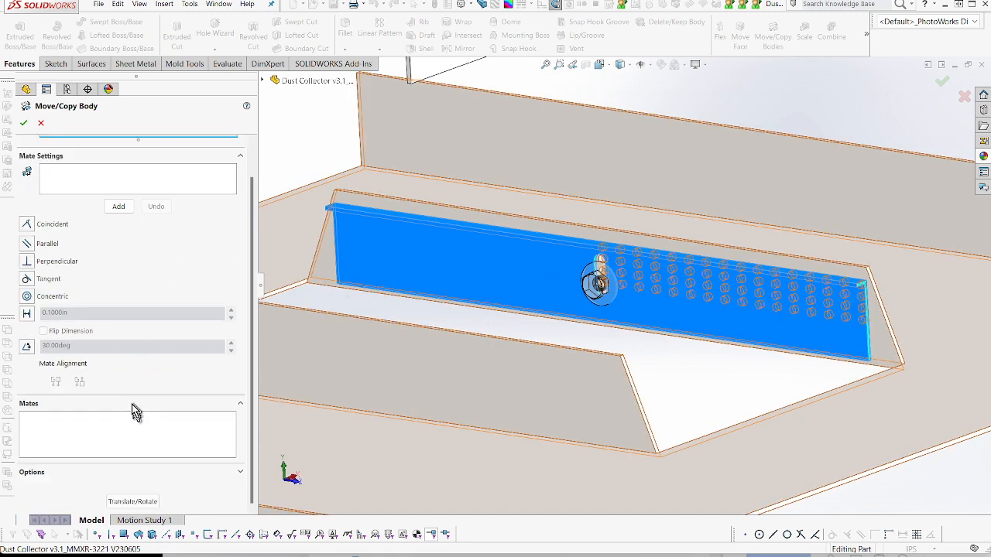
{"action": "left_click", "coordinate": [147, 502]}
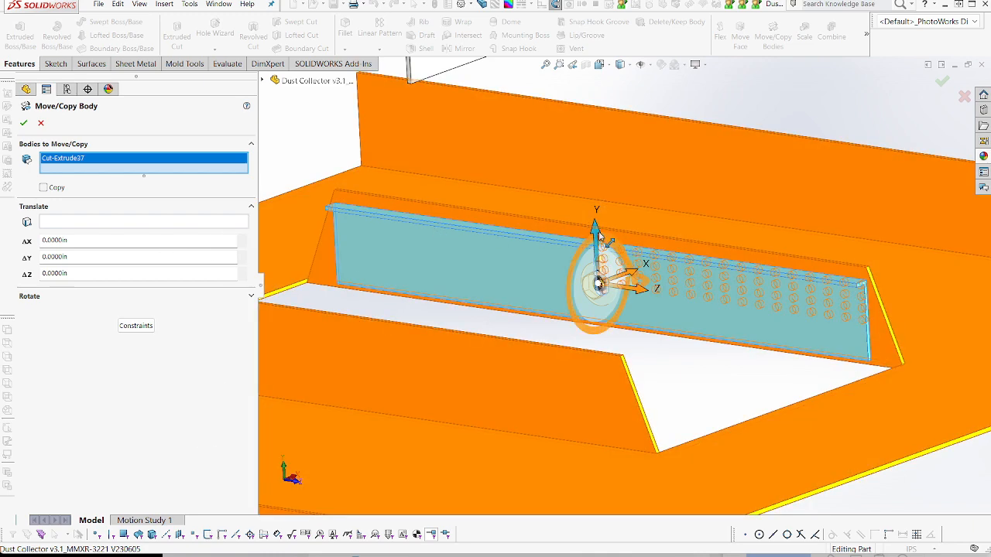
{"action": "left_click_drag", "start_coordinate": [597, 231], "coordinate": [603, 275]}
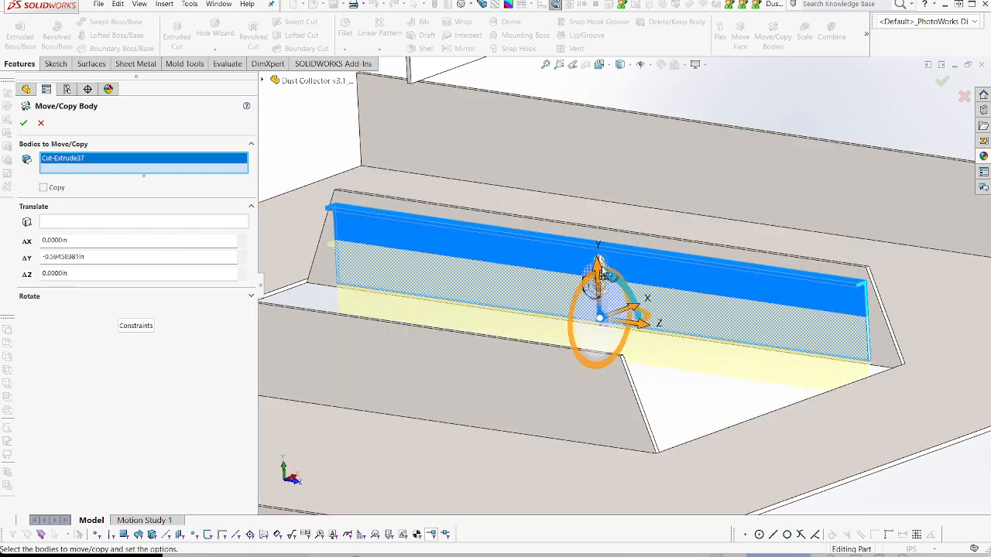
{"action": "left_click", "coordinate": [24, 124]}
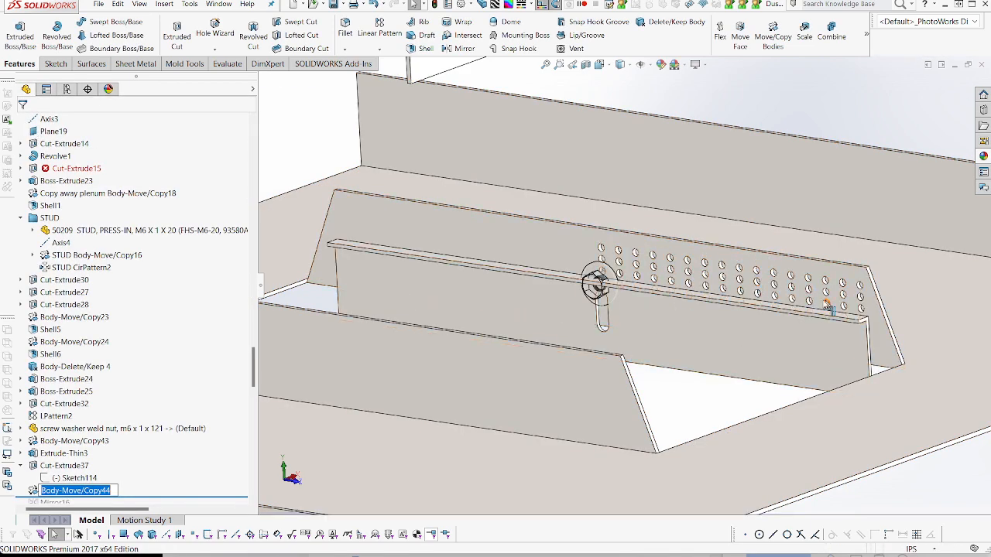
Examine the moved plate against the weld nut and hole grid, checking Body-Move/Copy44, Cut-Extrude37 and LPattern2
{"action": "scroll", "coordinate": [696, 306], "scroll_direction": "down", "scroll_amount": 3}
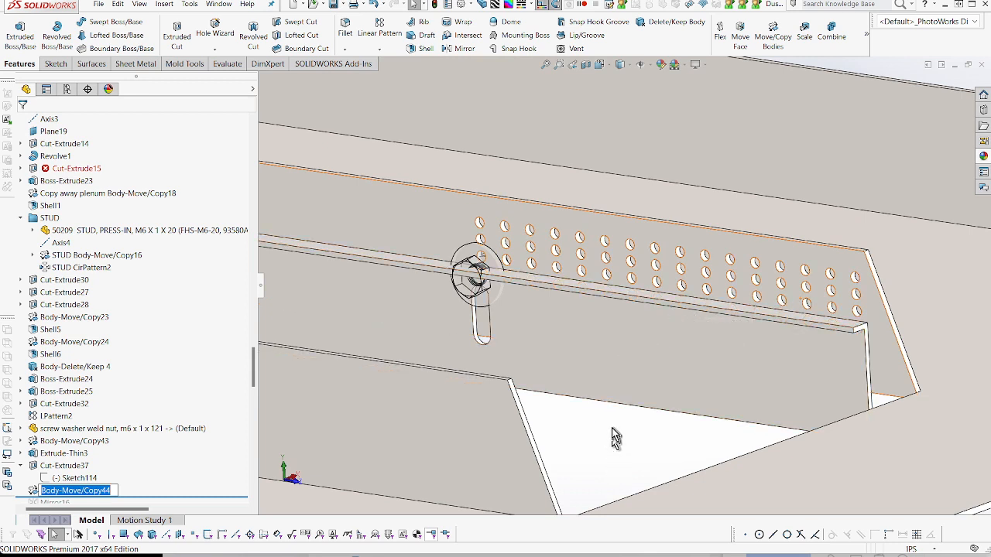
{"action": "left_click", "coordinate": [62, 493]}
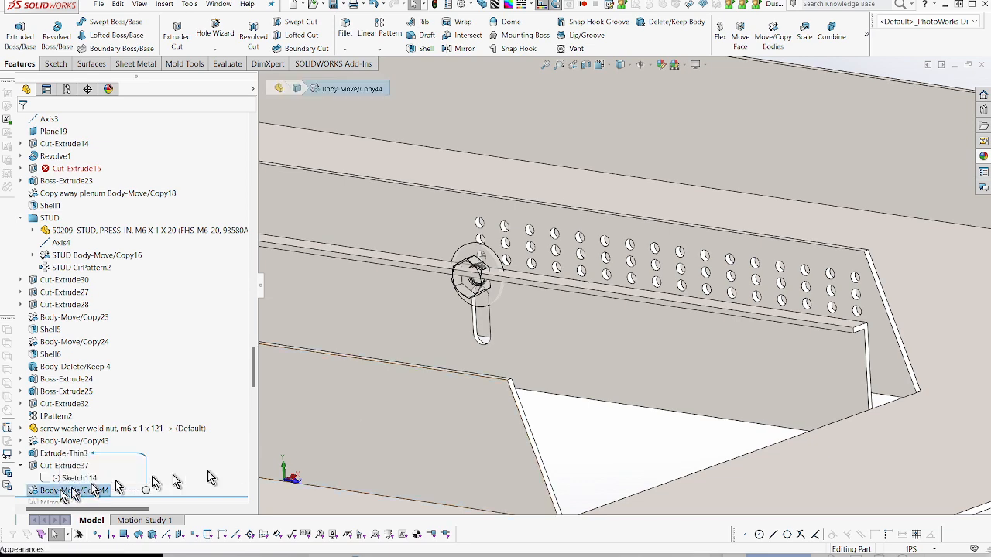
{"action": "scroll", "coordinate": [586, 372], "scroll_direction": "up", "scroll_amount": 5}
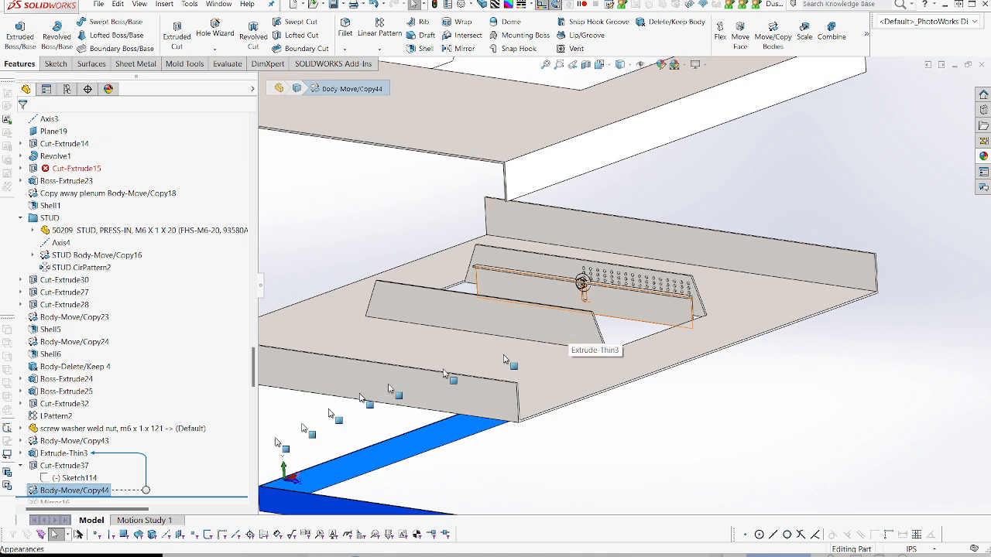
{"action": "left_click", "coordinate": [51, 464]}
{"action": "middle_click_drag", "start_coordinate": [491, 320], "coordinate": [484, 381]}
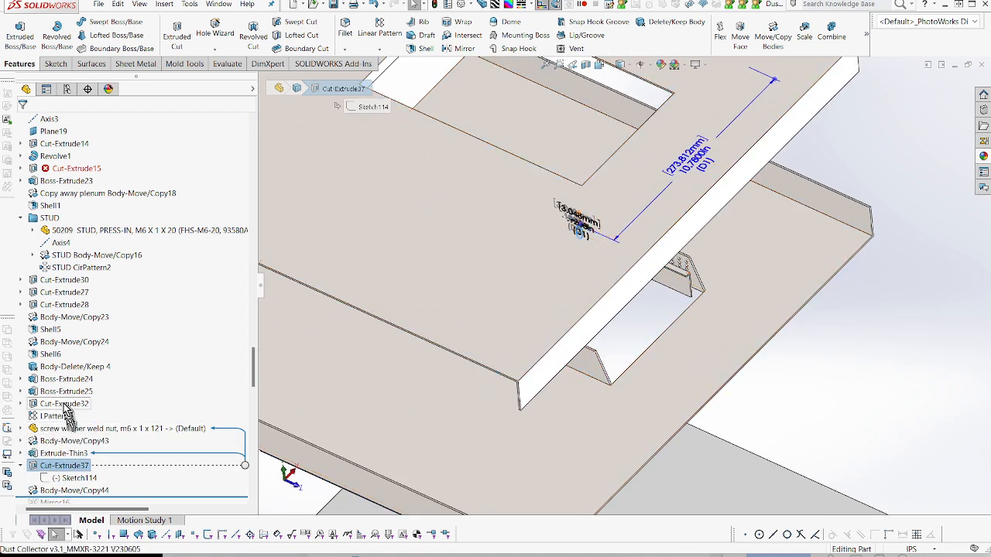
{"action": "left_click", "coordinate": [56, 416]}
{"action": "scroll", "coordinate": [691, 259], "scroll_direction": "down", "scroll_amount": 5}
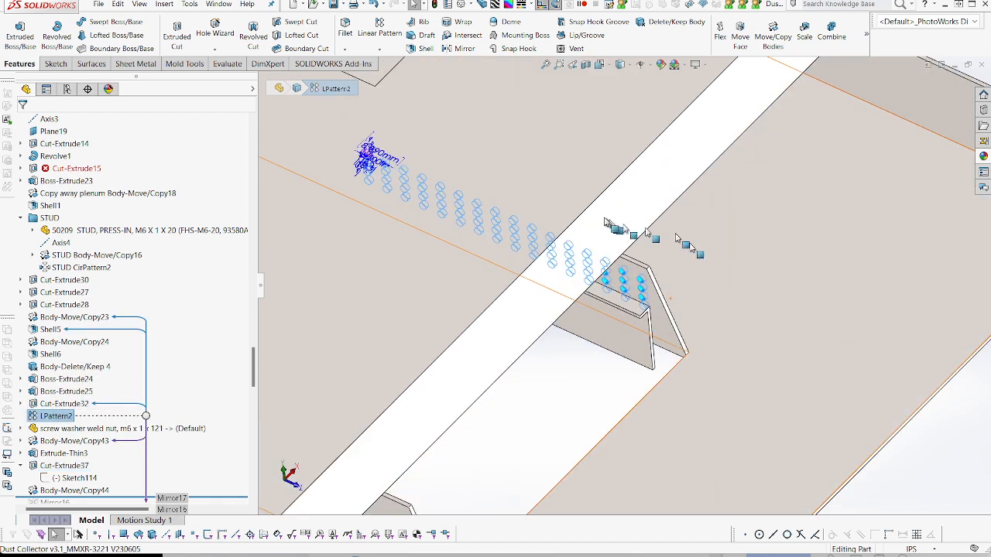
{"action": "scroll", "coordinate": [498, 210], "scroll_direction": "up", "scroll_amount": 4}
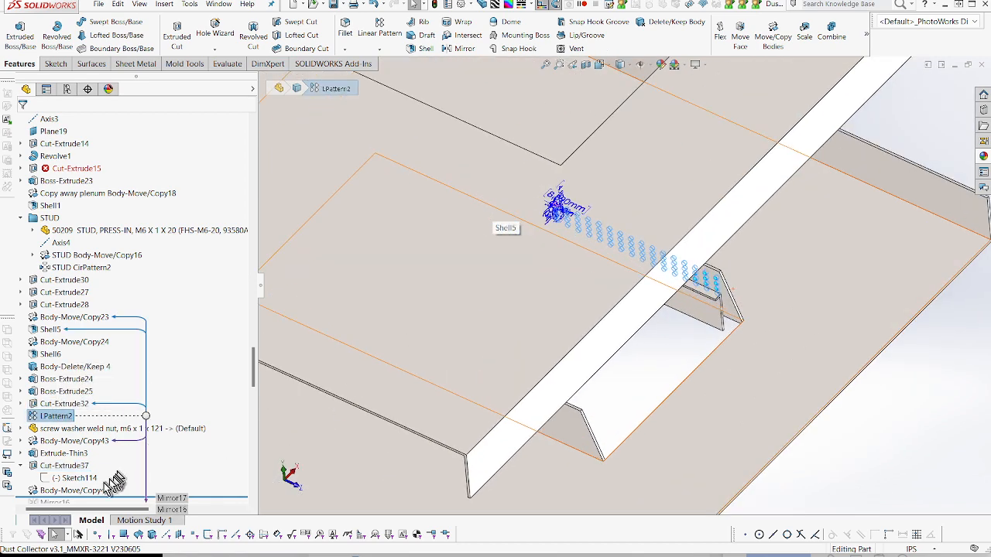
{"action": "left_click", "coordinate": [77, 490]}
{"action": "scroll", "coordinate": [573, 278], "scroll_direction": "up", "scroll_amount": 3}
{"action": "middle_click_drag", "start_coordinate": [587, 271], "coordinate": [589, 232]}
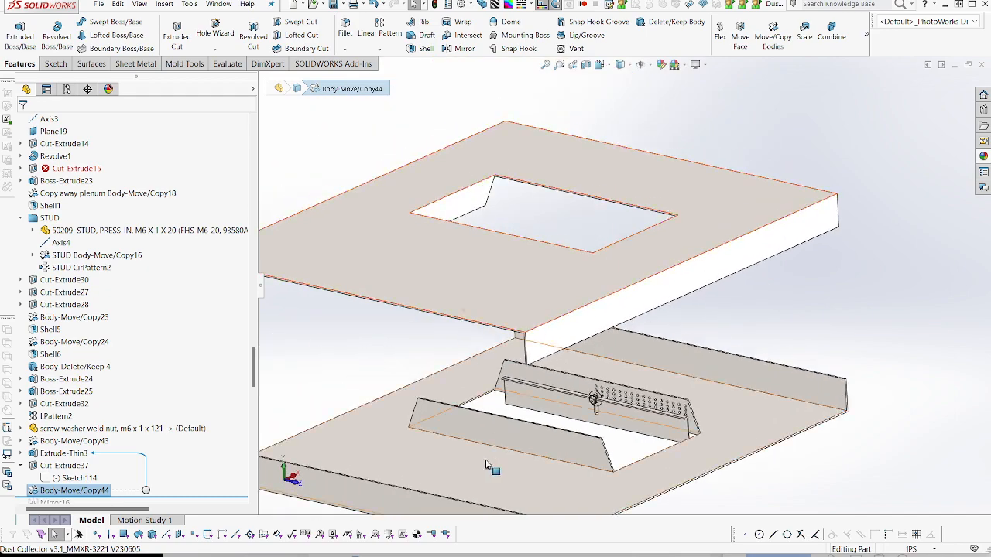
{"action": "scroll", "coordinate": [515, 464], "scroll_direction": "down", "scroll_amount": 3}
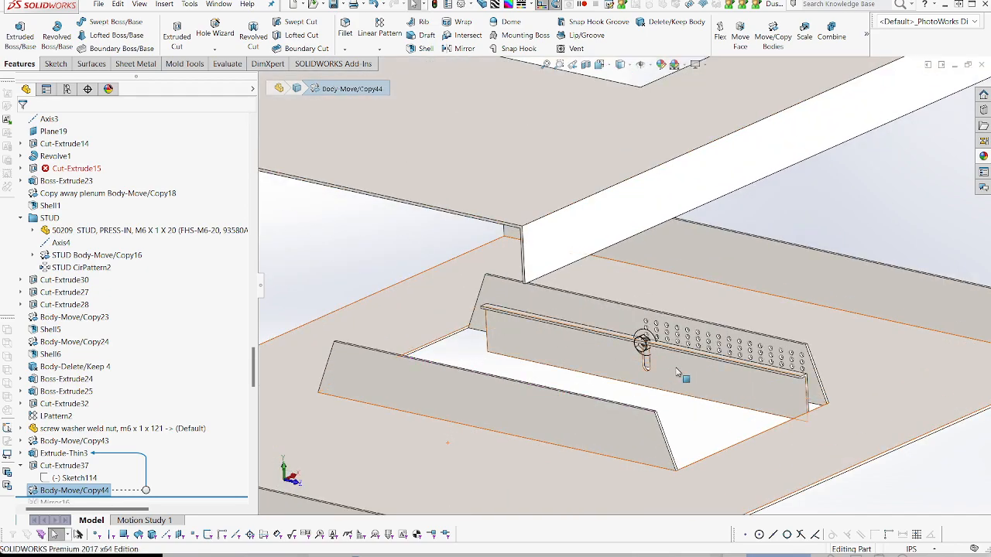
{"action": "scroll", "coordinate": [665, 376], "scroll_direction": "down", "scroll_amount": 3}
{"action": "scroll", "coordinate": [763, 367], "scroll_direction": "up", "scroll_amount": 1}
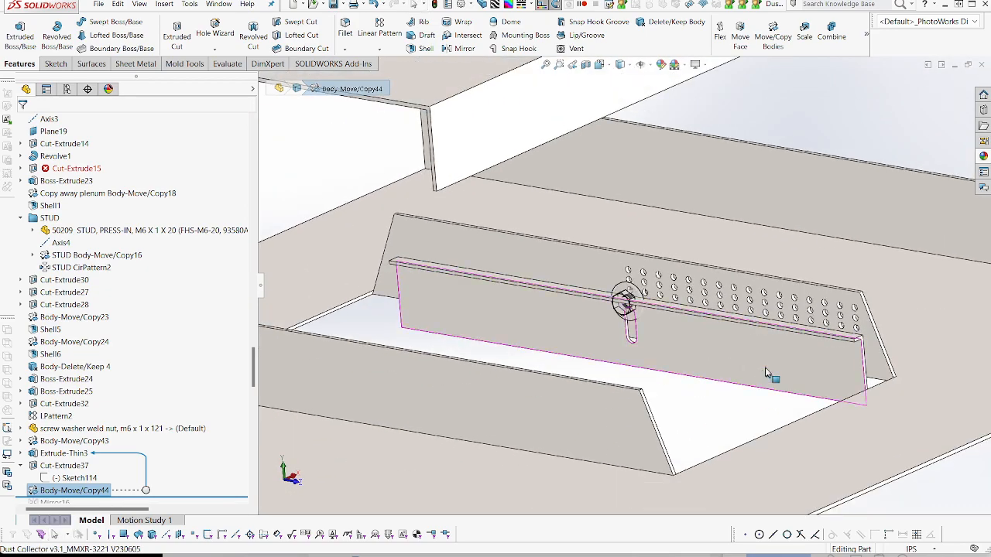
{"action": "middle_click_drag", "start_coordinate": [765, 367], "coordinate": [772, 371]}
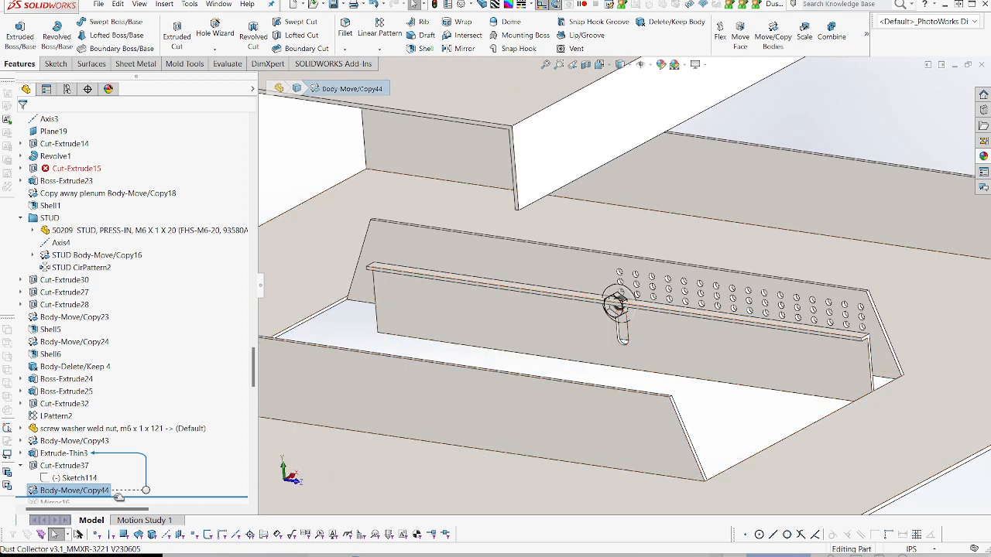
Edit Body-Move/Copy44, trying a Y translation of 1 in and settling on about -0.49 in
{"action": "right_click", "coordinate": [74, 492]}
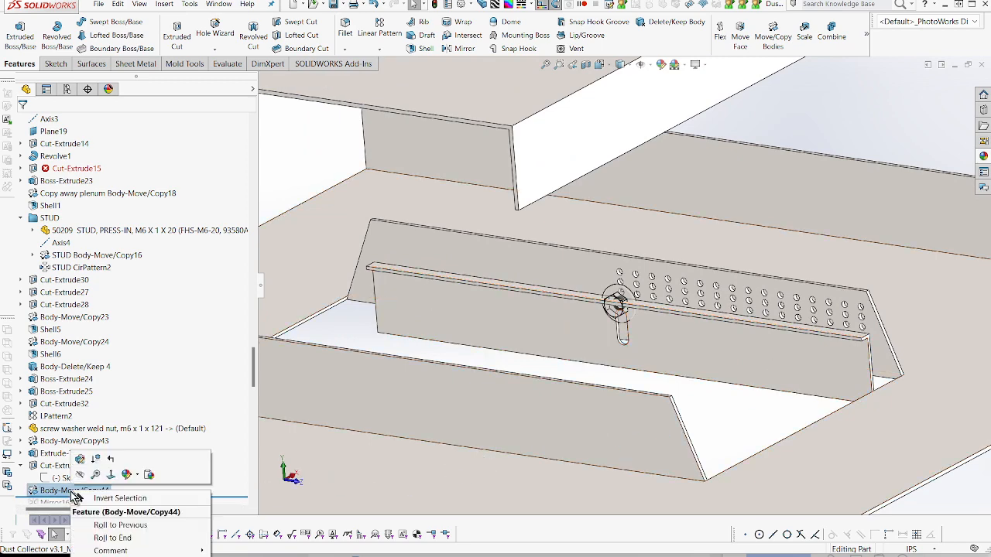
{"action": "left_click", "coordinate": [79, 459]}
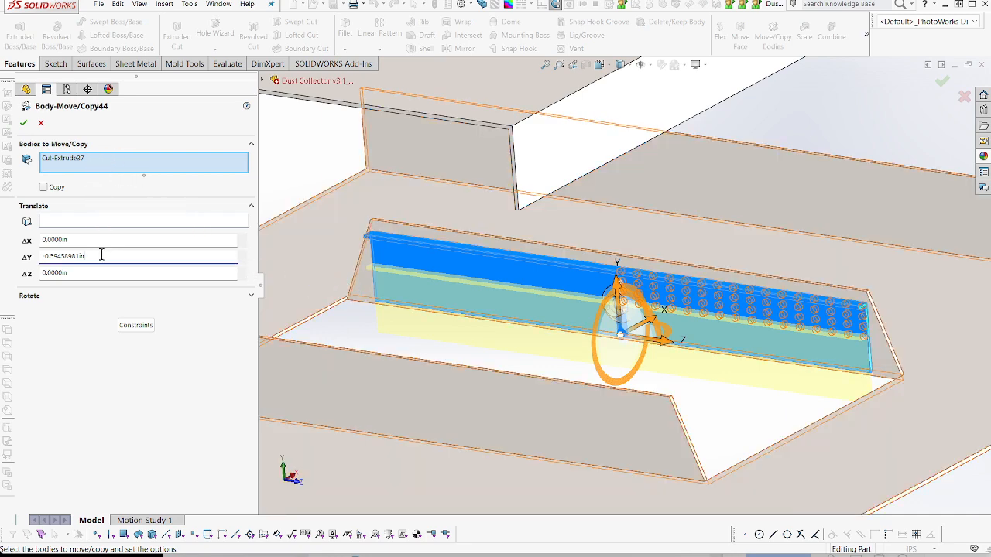
{"action": "left_click_drag", "start_coordinate": [101, 255], "coordinate": [6, 260]}
{"action": "type", "text": "1"}
{"action": "key", "text": "Tab"}
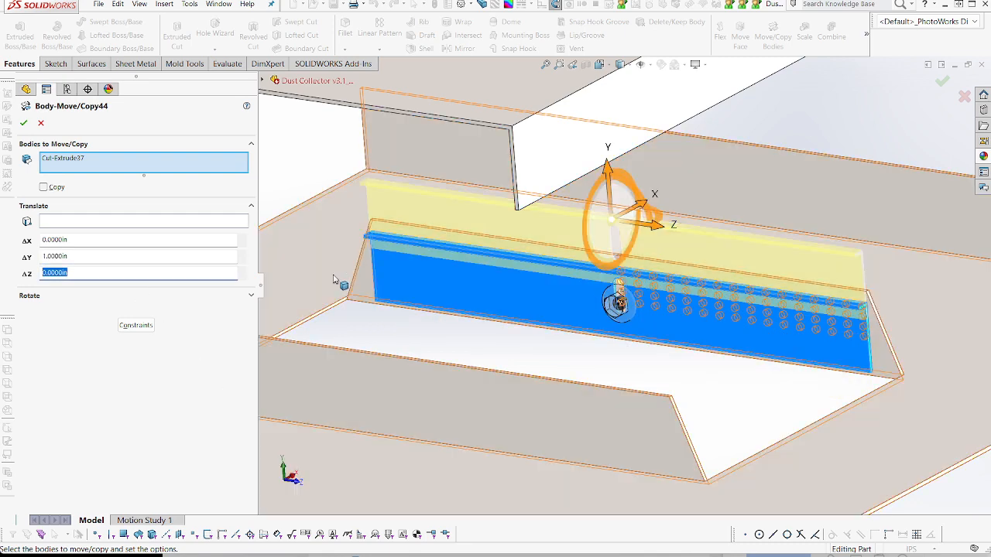
{"action": "left_click_drag", "start_coordinate": [607, 164], "coordinate": [614, 237]}
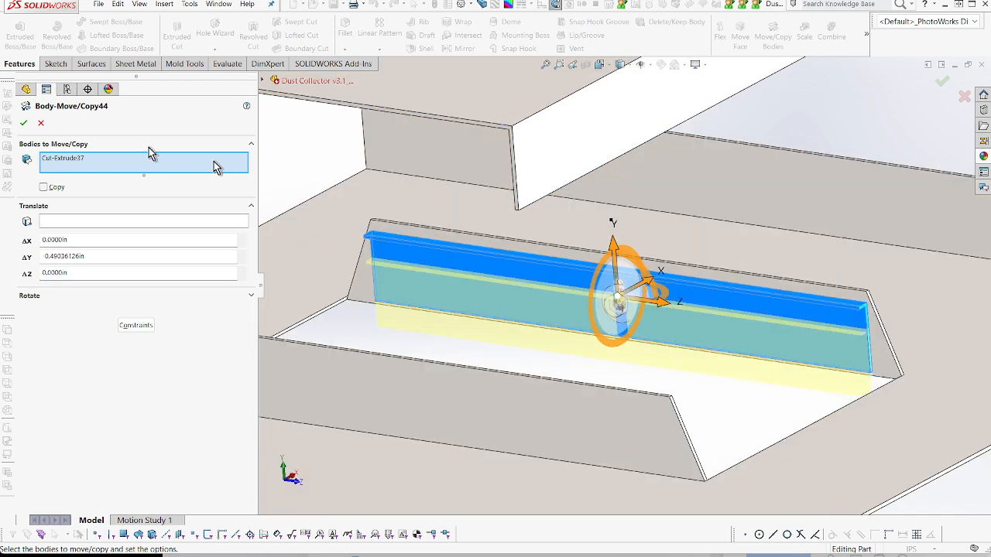
{"action": "left_click", "coordinate": [23, 122]}
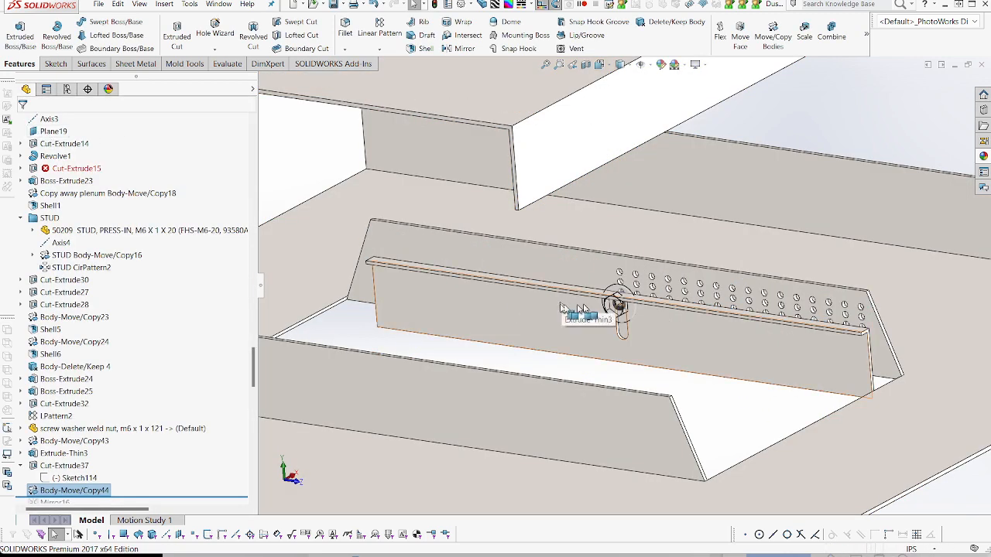
{"action": "right_click", "coordinate": [52, 496]}
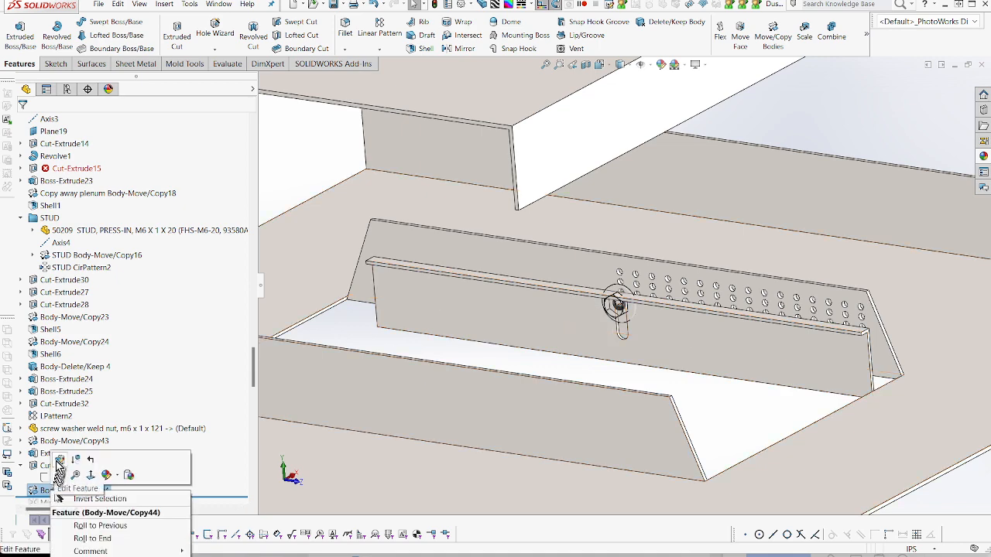
{"action": "left_click", "coordinate": [60, 470]}
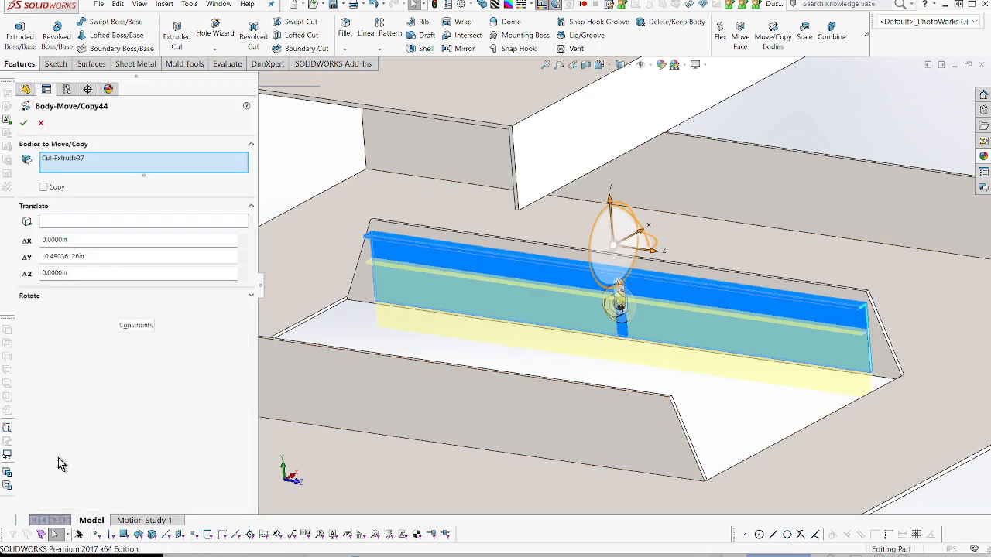
{"action": "key", "text": "Escape"}
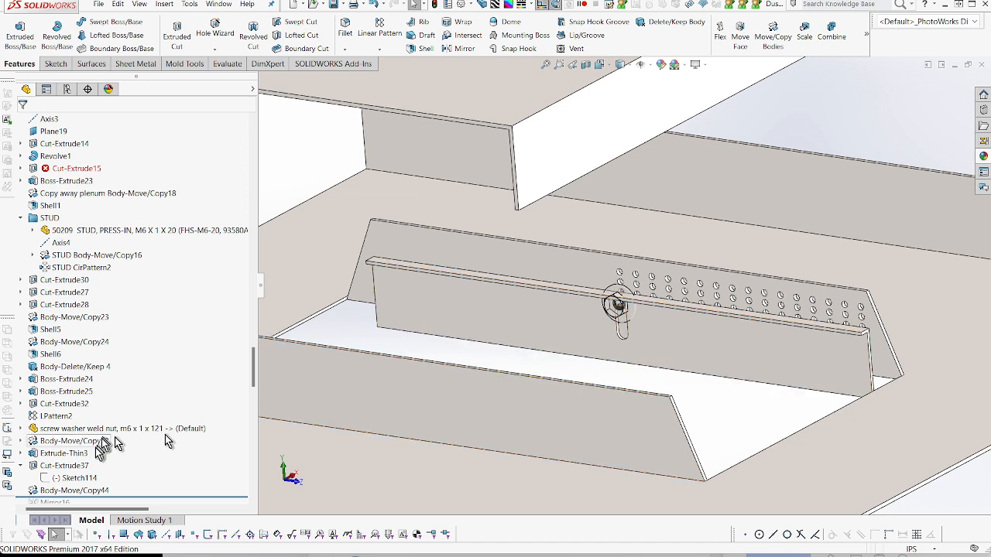
Remove the Body-Move/Copy44 feature so the plate is no longer translated
{"action": "left_click", "coordinate": [58, 492]}
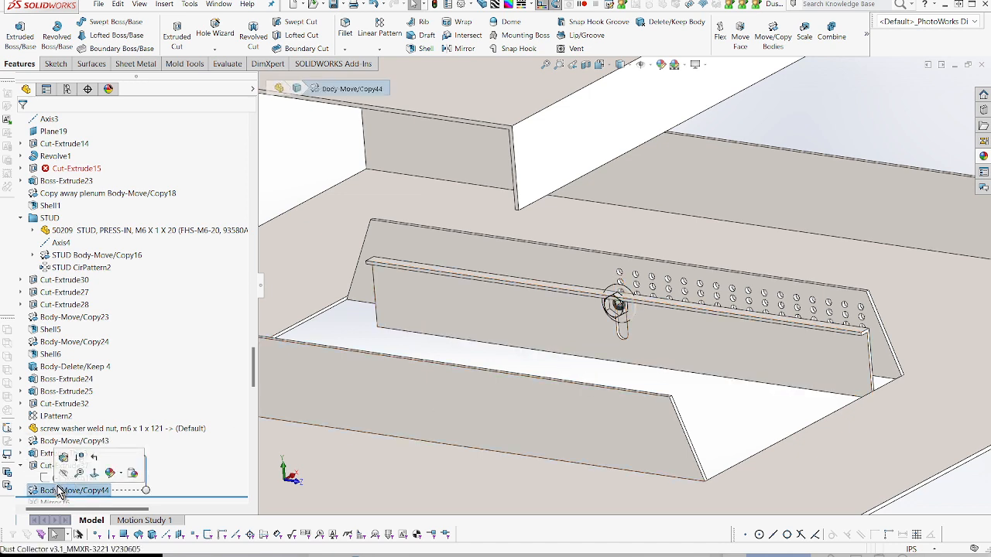
{"action": "left_click_drag", "start_coordinate": [61, 492], "coordinate": [61, 484]}
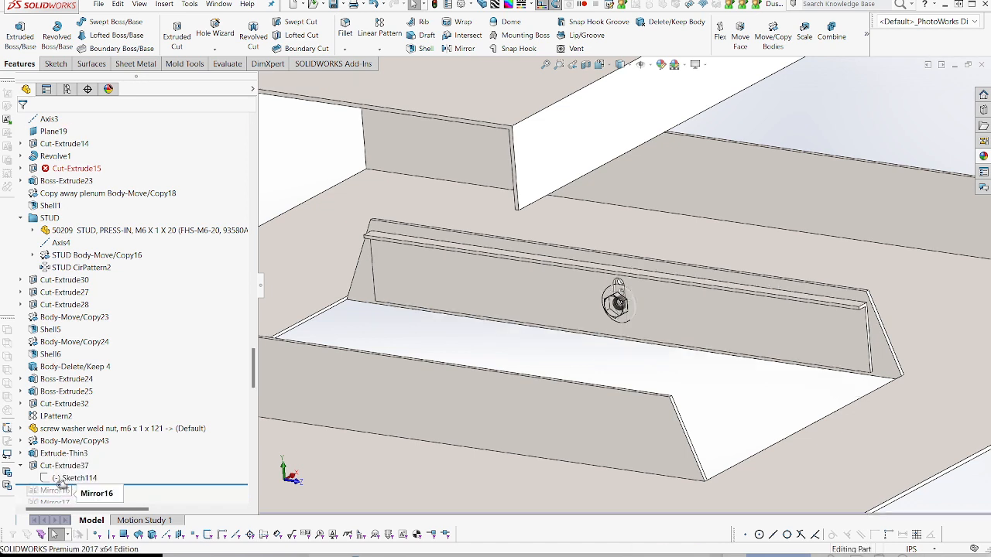
Sketch a horizontal line about 5.7 in long across the perforated wall's face, below the hole grid, and exit the sketch
{"action": "left_click", "coordinate": [562, 257]}
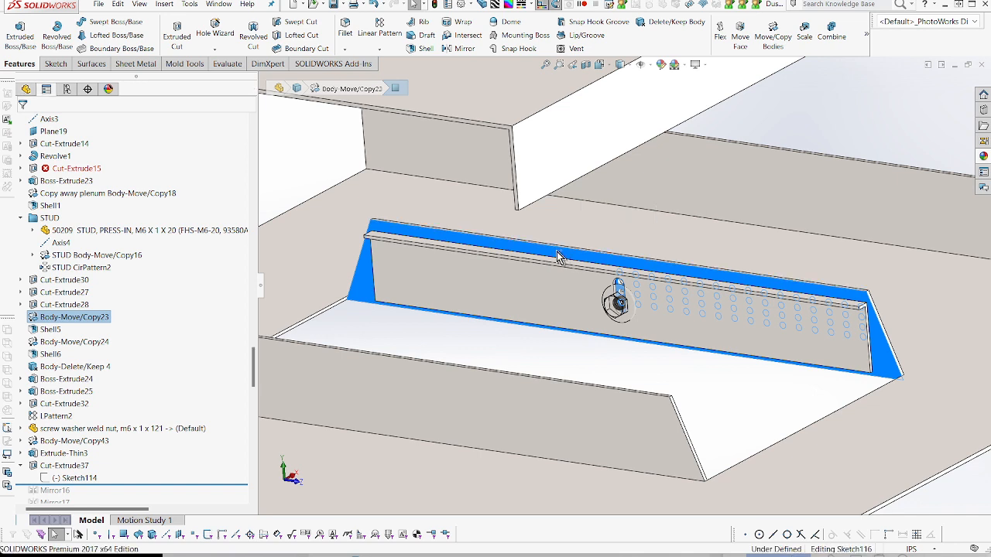
{"action": "key", "text": "l"}
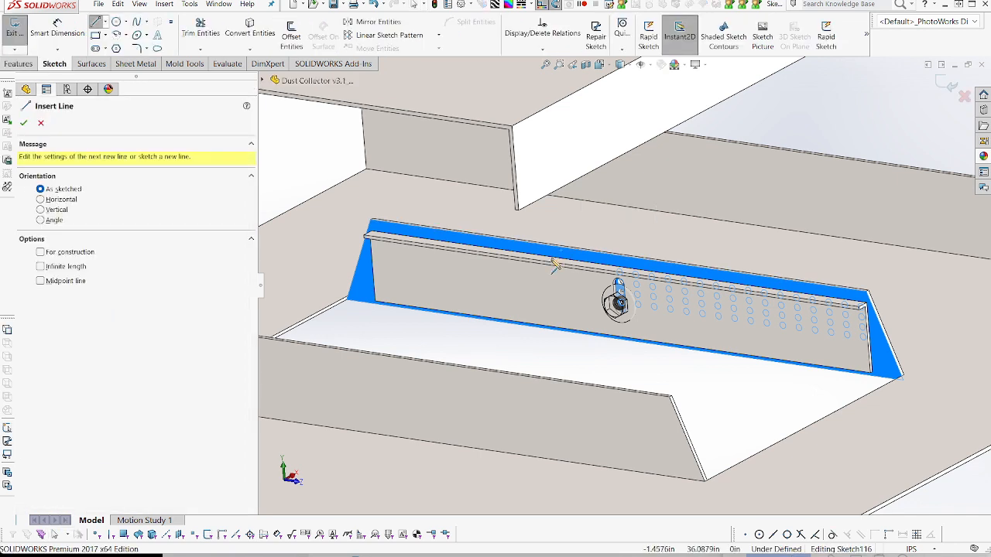
{"action": "left_click", "coordinate": [487, 293]}
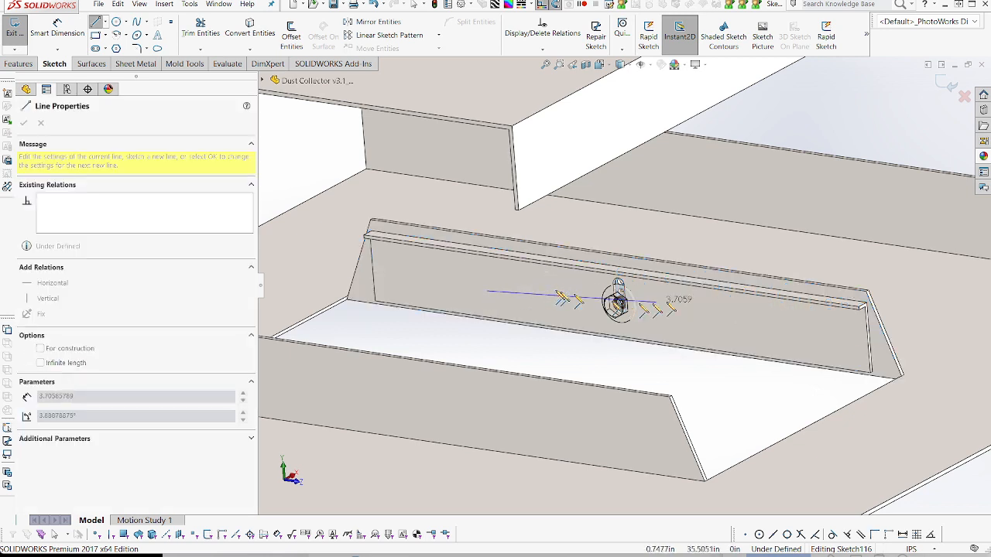
{"action": "left_click", "coordinate": [749, 329]}
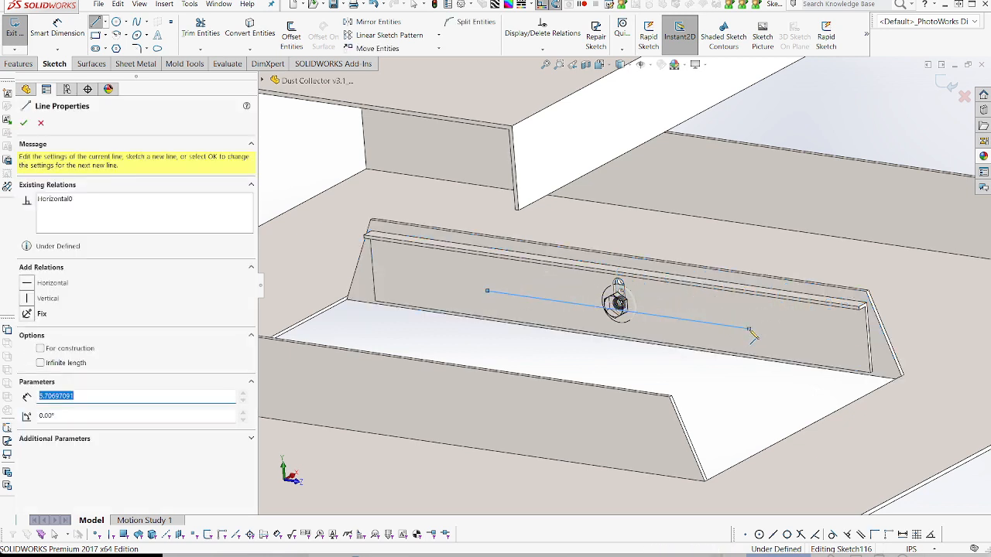
{"action": "key", "text": "Escape"}
{"action": "key", "text": "ctrl+b"}
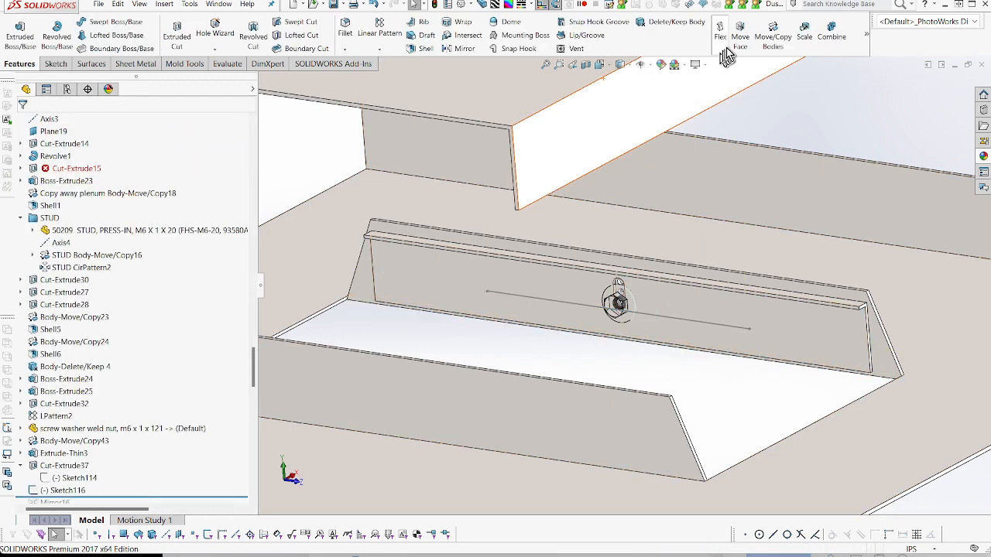
Move the slotted plate body with a coincident mate between its flange's upper edge and the line of Sketch116
{"action": "left_click", "coordinate": [765, 41]}
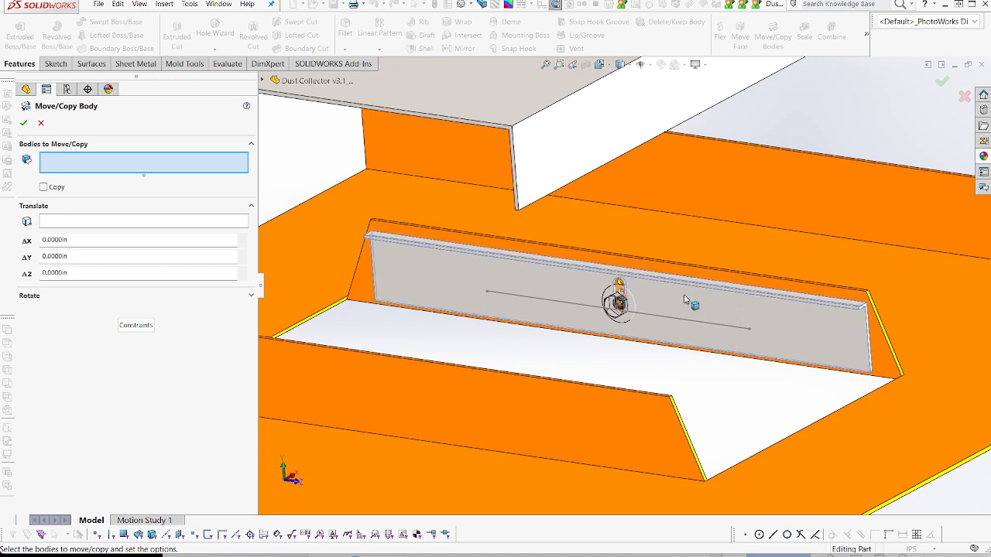
{"action": "left_click", "coordinate": [685, 300]}
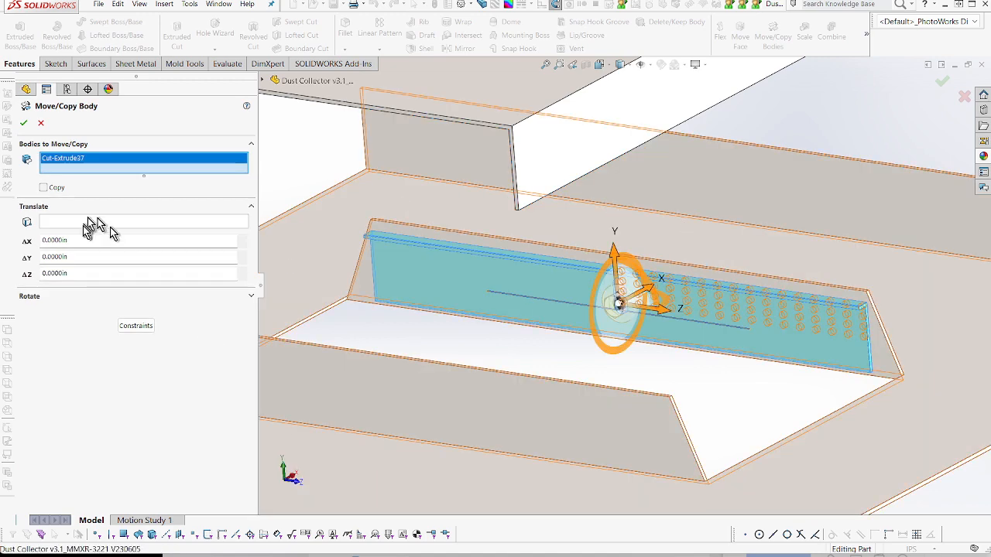
{"action": "left_click", "coordinate": [135, 325]}
{"action": "scroll", "coordinate": [635, 294], "scroll_direction": "down", "scroll_amount": 5}
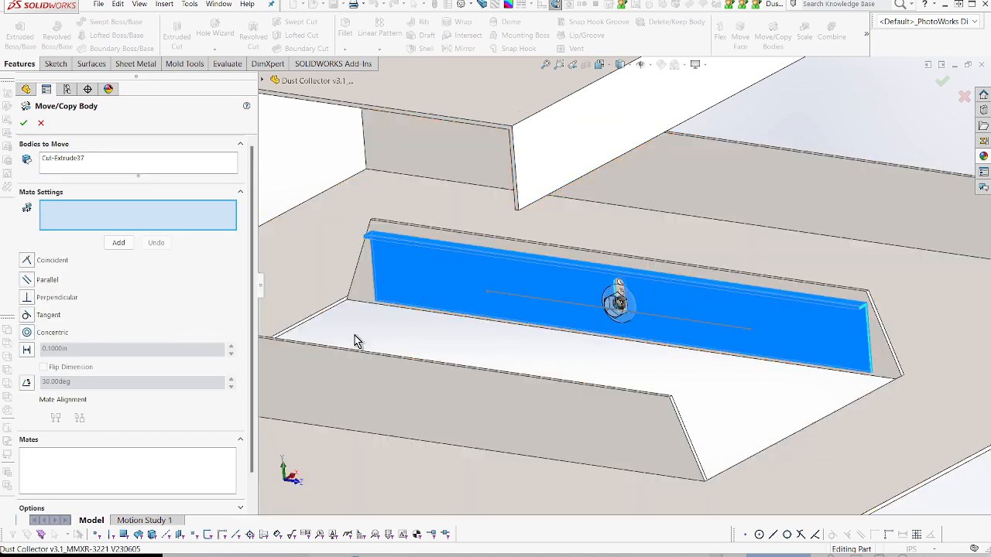
{"action": "scroll", "coordinate": [666, 294], "scroll_direction": "down", "scroll_amount": 3}
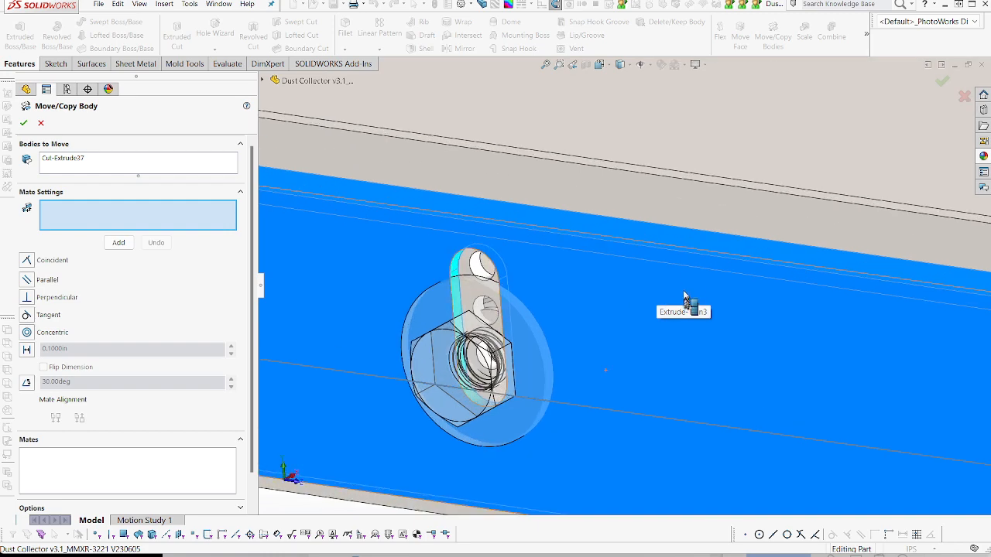
{"action": "left_click", "coordinate": [701, 234]}
{"action": "scroll", "coordinate": [663, 325], "scroll_direction": "up", "scroll_amount": 2}
{"action": "scroll", "coordinate": [644, 379], "scroll_direction": "down", "scroll_amount": 2}
{"action": "left_click", "coordinate": [635, 390]}
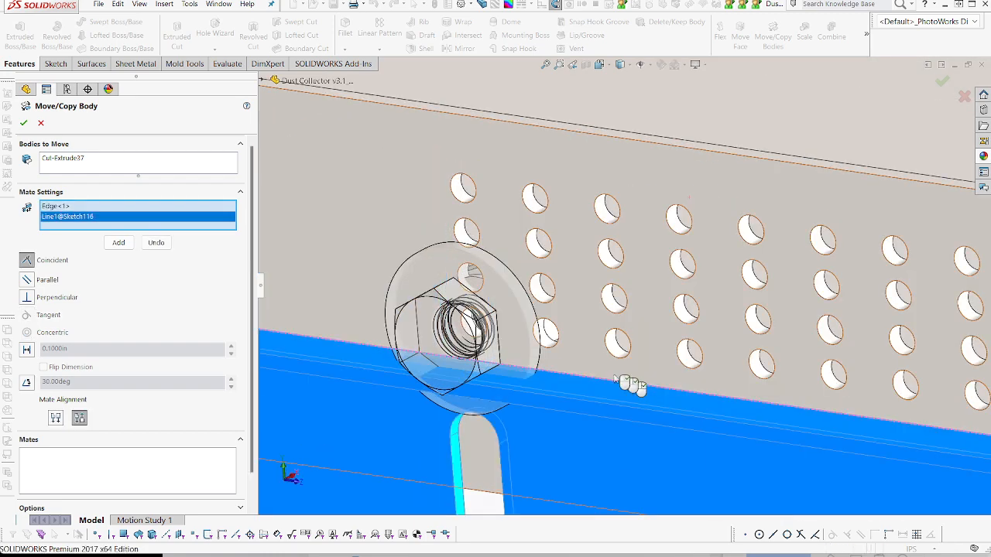
{"action": "left_click", "coordinate": [119, 243]}
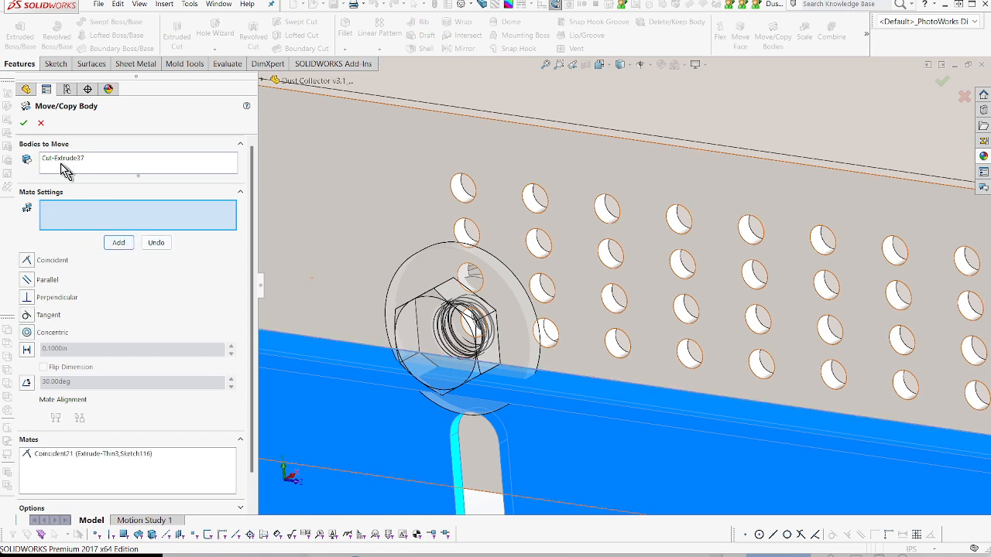
{"action": "left_click", "coordinate": [24, 125]}
{"action": "scroll", "coordinate": [730, 317], "scroll_direction": "up", "scroll_amount": 5}
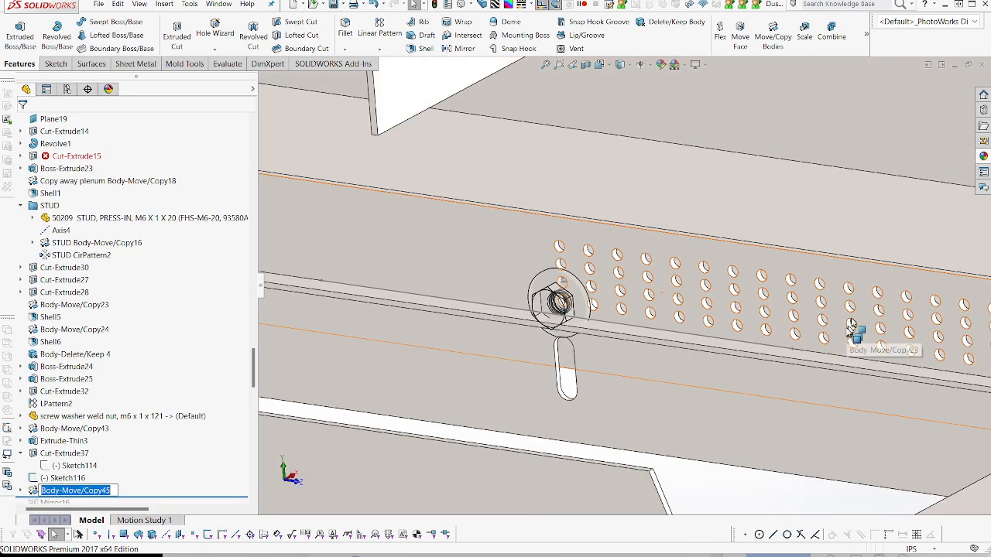
{"action": "scroll", "coordinate": [719, 348], "scroll_direction": "down", "scroll_amount": 5}
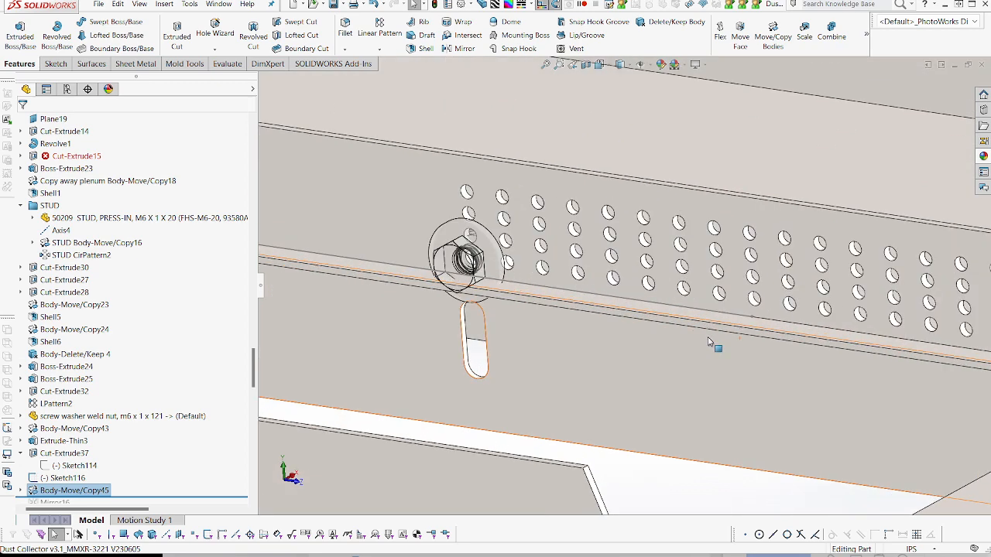
{"action": "key", "text": "Escape"}
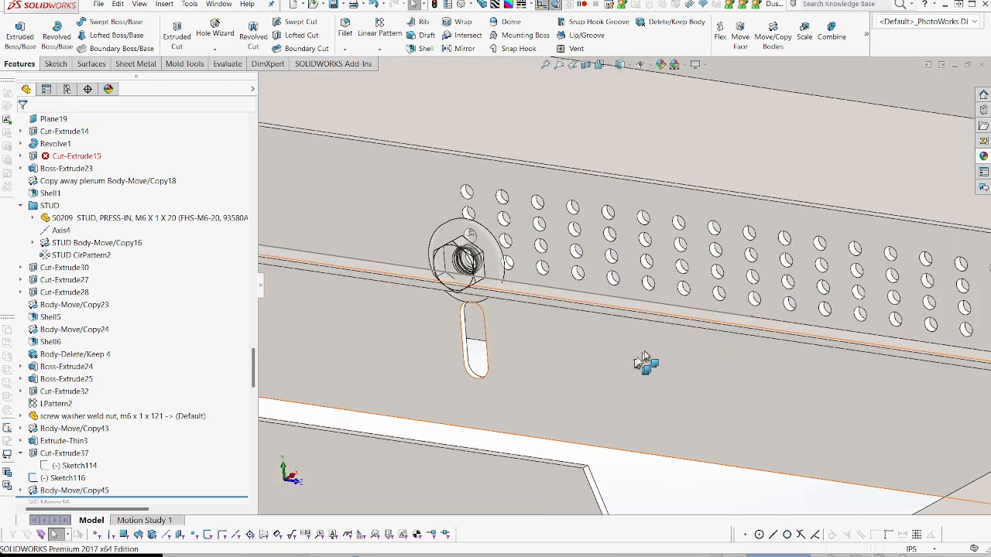
Extend the sketched line past the perforated wall's slanted end, to a length of about 9.4 in
{"action": "scroll", "coordinate": [647, 356], "scroll_direction": "up", "scroll_amount": 1}
{"action": "scroll", "coordinate": [735, 325], "scroll_direction": "up", "scroll_amount": 1}
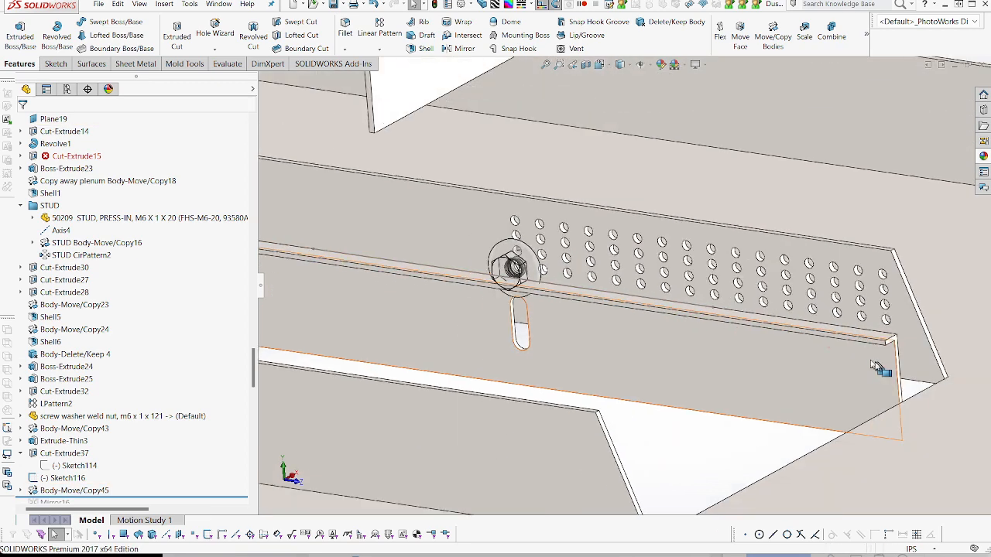
{"action": "left_click_drag", "start_coordinate": [713, 307], "coordinate": [975, 348]}
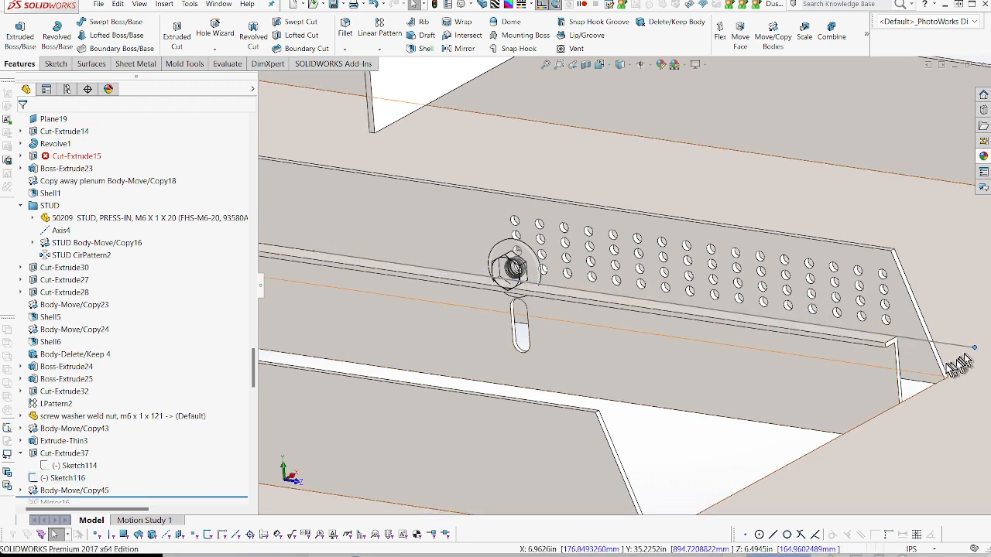
{"action": "scroll", "coordinate": [968, 350], "scroll_direction": "up", "scroll_amount": 1}
{"action": "mouse_move", "coordinate": [901, 341]}
{"action": "left_mouse_down"}
{"action": "mouse_move", "coordinate": [894, 295]}
{"action": "mouse_move", "coordinate": [894, 325]}
{"action": "left_mouse_up"}
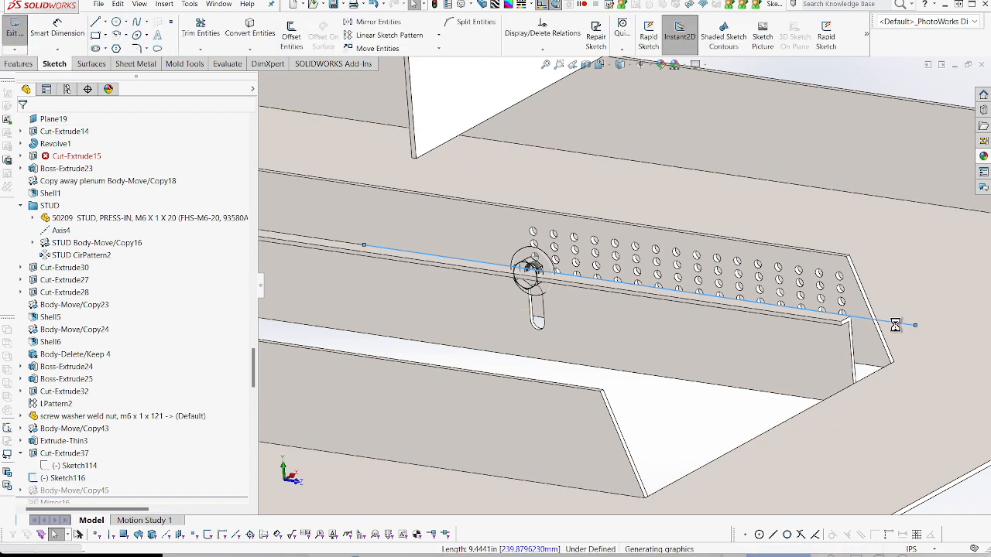
Dimension the distance from the perforated wall's top edge to the sketched line, accept the value and rebuild the model
{"action": "key", "text": "d"}
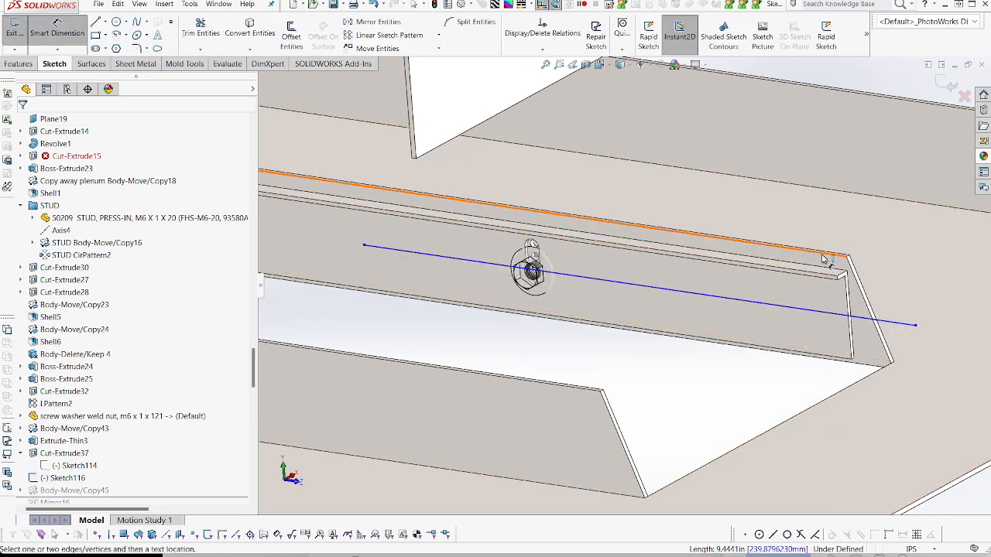
{"action": "left_click", "coordinate": [824, 252]}
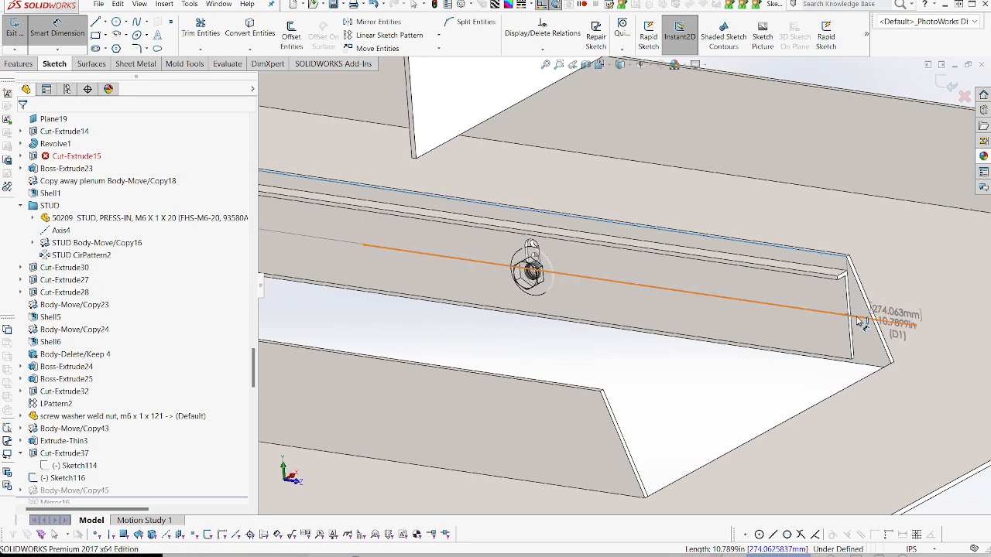
{"action": "left_click", "coordinate": [856, 319]}
{"action": "left_click", "coordinate": [921, 288]}
{"action": "key", "text": "Return"}
{"action": "key", "text": "ctrl+b"}
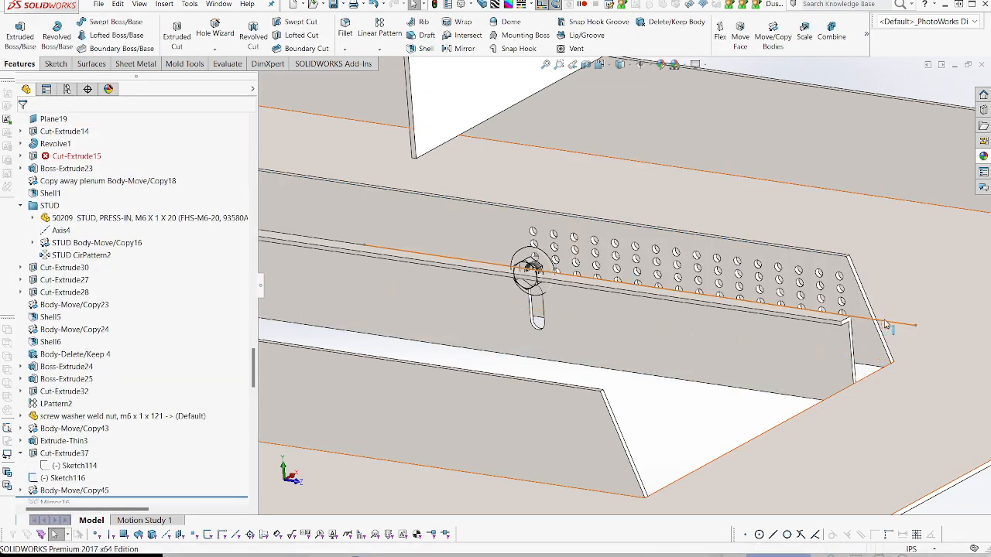
{"action": "left_click", "coordinate": [66, 478]}
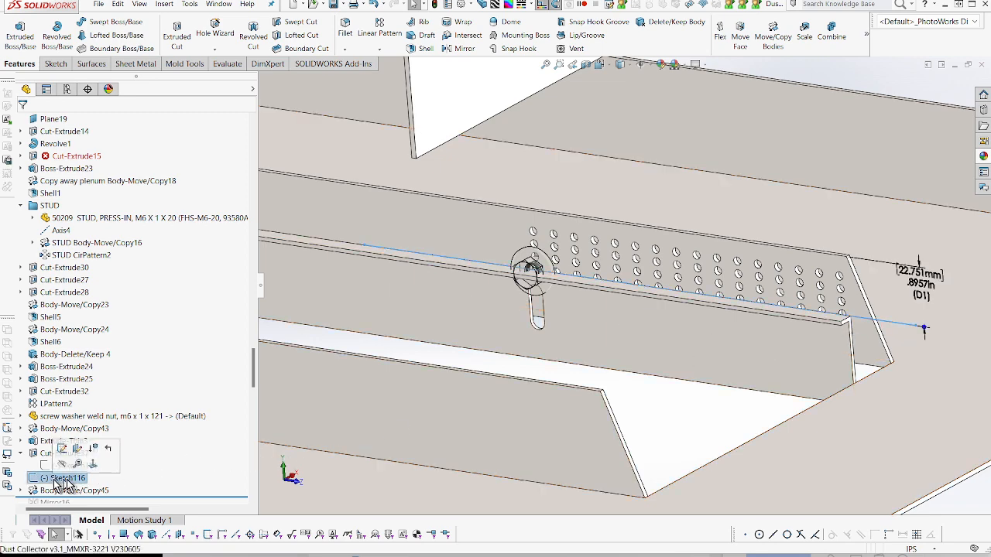
{"action": "left_click", "coordinate": [921, 288]}
{"action": "key", "text": "Escape"}
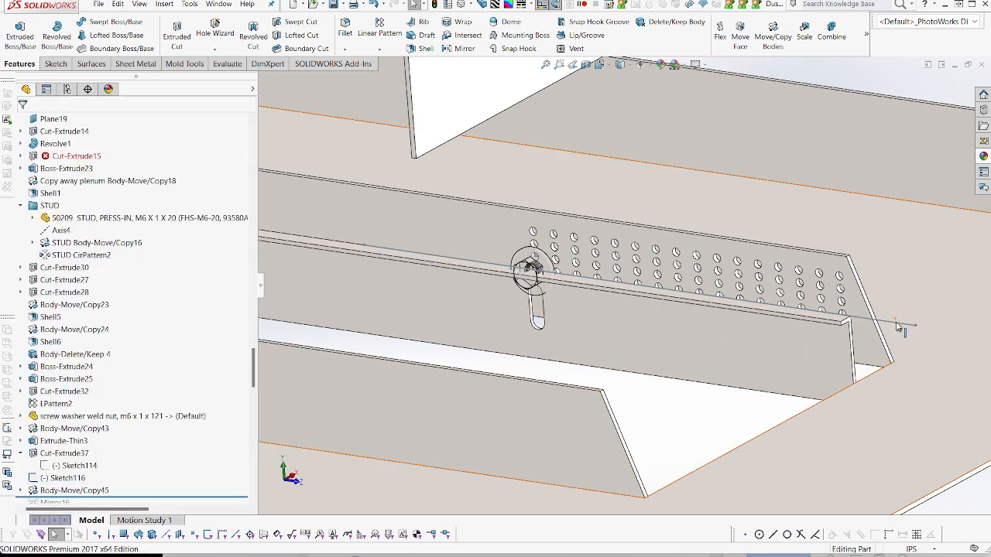
{"action": "left_click", "coordinate": [900, 325]}
{"action": "key", "text": "Escape"}
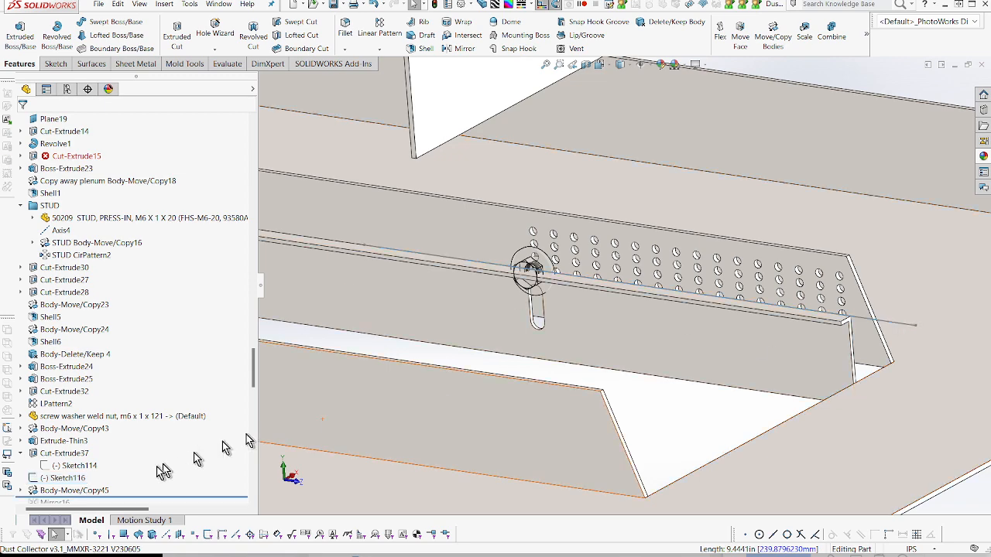
Show Sketch116's dimension and raise the line to about 0.52 in below the wall's top edge, carrying the plate along
{"action": "left_click", "coordinate": [45, 477]}
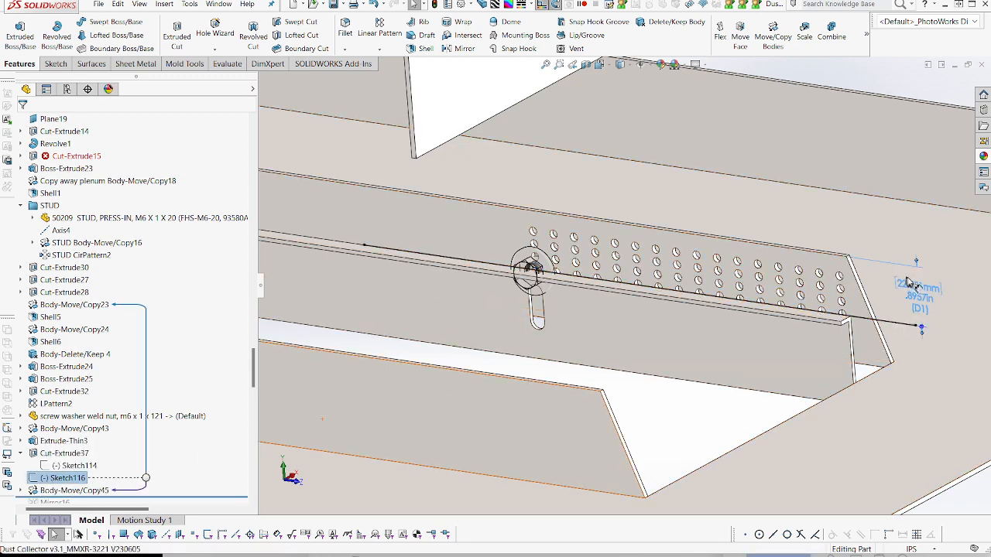
{"action": "mouse_move", "coordinate": [922, 326]}
{"action": "left_mouse_down"}
{"action": "mouse_move", "coordinate": [928, 317]}
{"action": "mouse_move", "coordinate": [923, 329]}
{"action": "left_mouse_up"}
{"action": "left_click", "coordinate": [764, 397]}
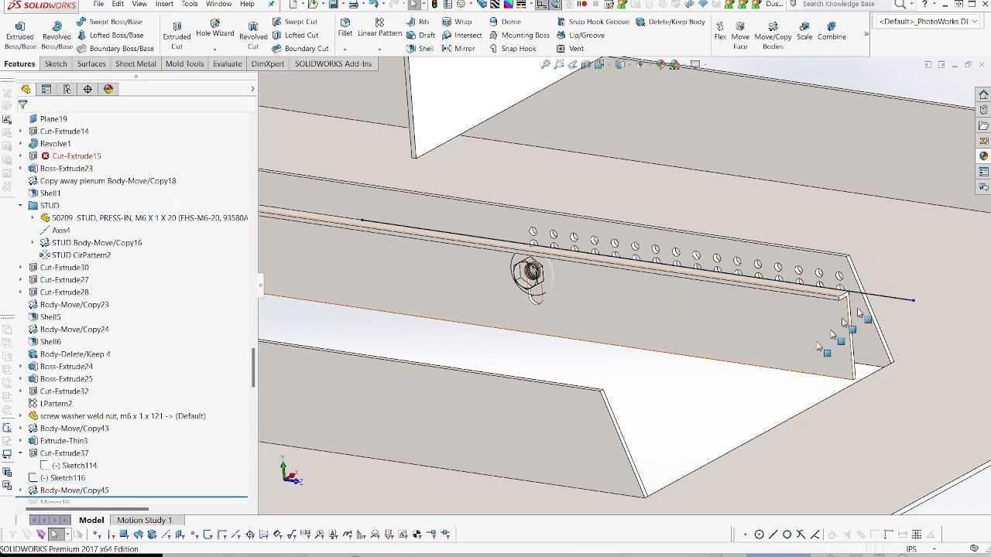
Lower the sketched line through its distance dimension so the mated plate sits below most of the hole grid
{"action": "left_click", "coordinate": [912, 301]}
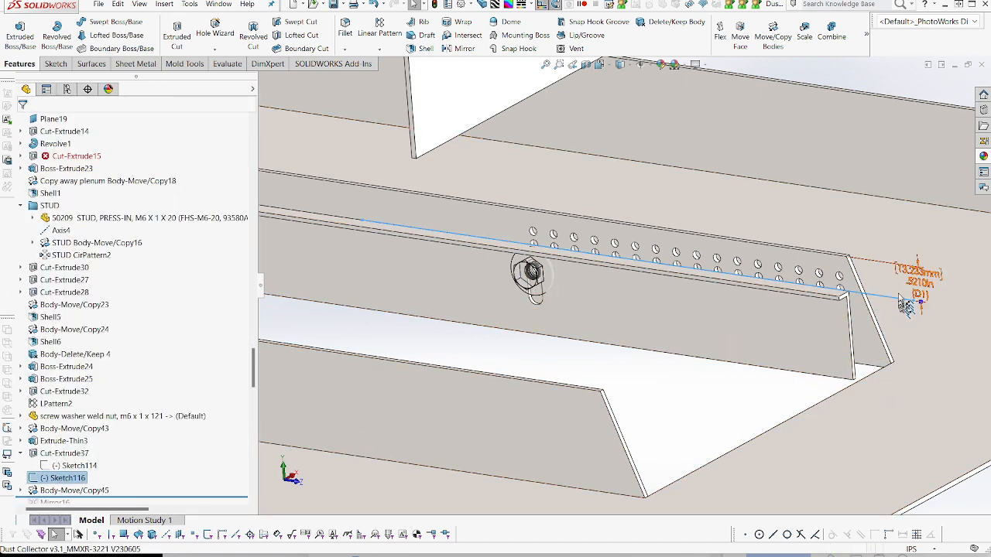
{"action": "left_click_drag", "start_coordinate": [924, 302], "coordinate": [921, 326]}
{"action": "left_click", "coordinate": [675, 416]}
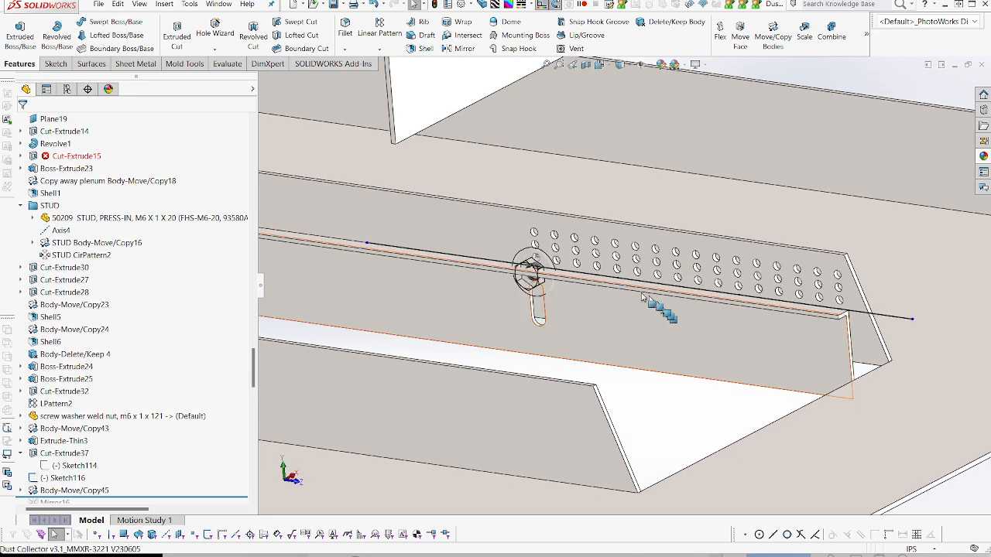
{"action": "scroll", "coordinate": [622, 276], "scroll_direction": "up", "scroll_amount": 3}
{"action": "middle_click_drag", "start_coordinate": [621, 276], "coordinate": [646, 258]}
{"action": "scroll", "coordinate": [699, 292], "scroll_direction": "down", "scroll_amount": 3}
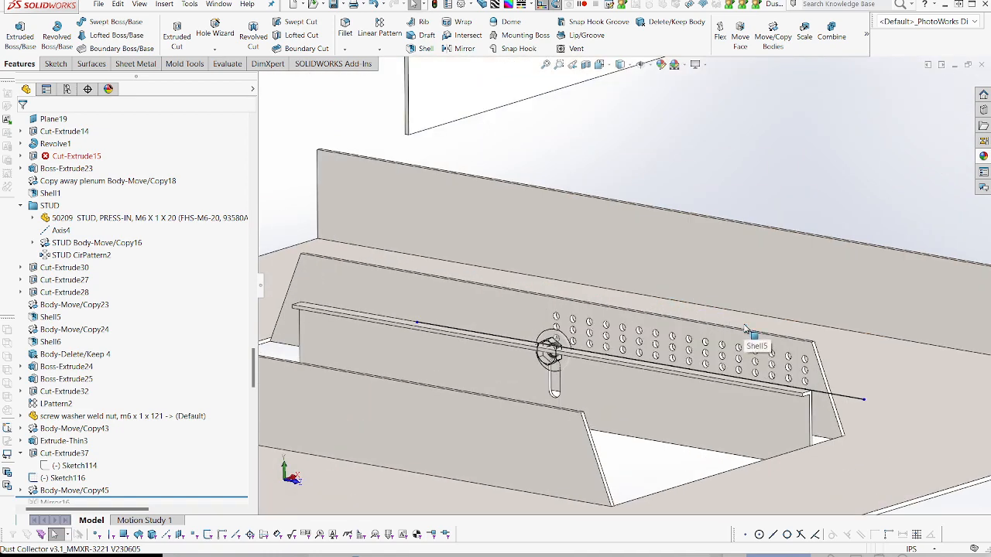
{"action": "middle_click_drag", "start_coordinate": [738, 322], "coordinate": [749, 329]}
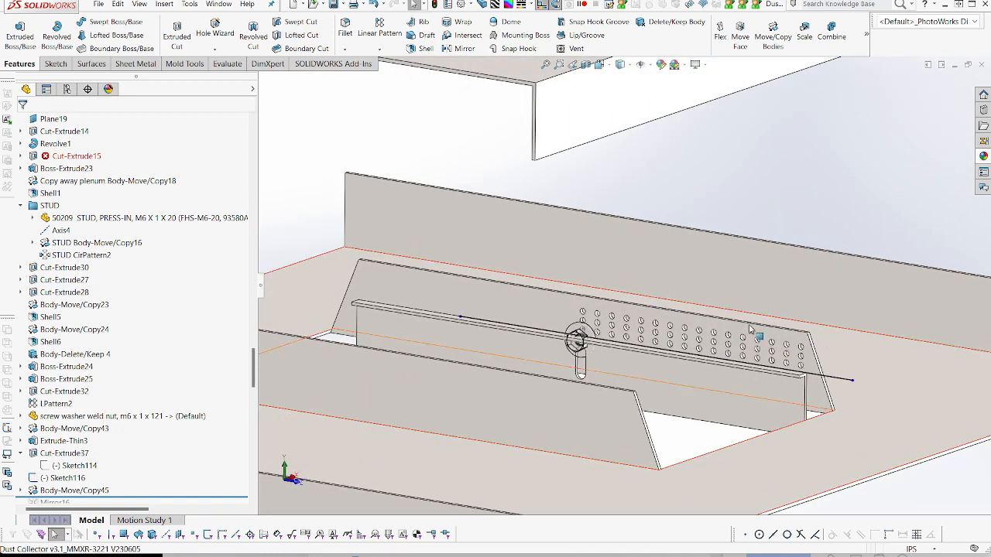